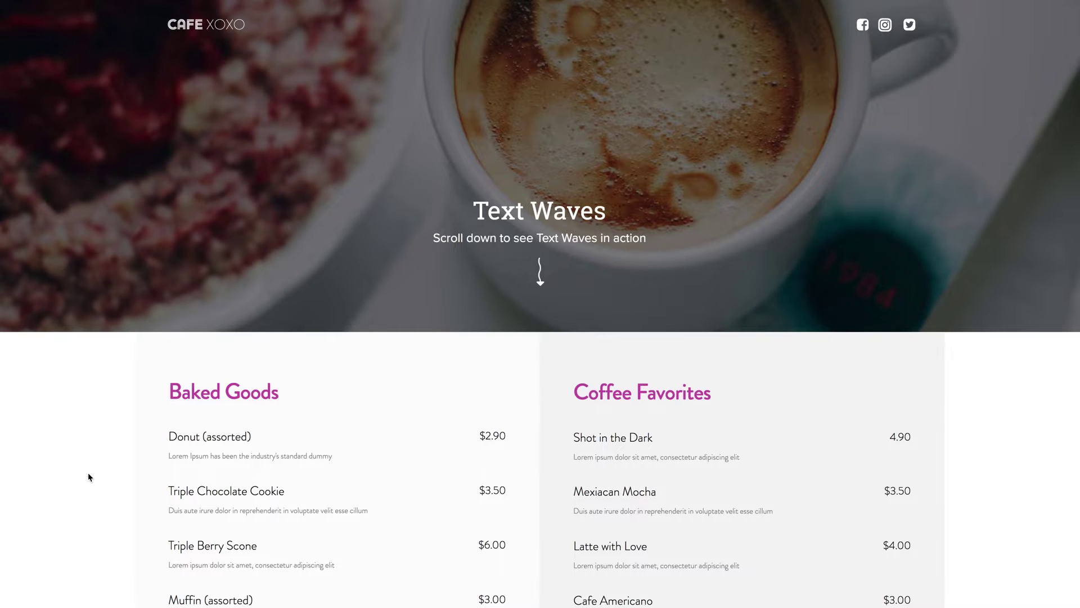
# Step: Scroll through the demo page to watch the wavy captions over the donut and coffee-bean banners
pyautogui.scroll(-2, 88, 476)
pyautogui.scroll(-5, 89, 476)
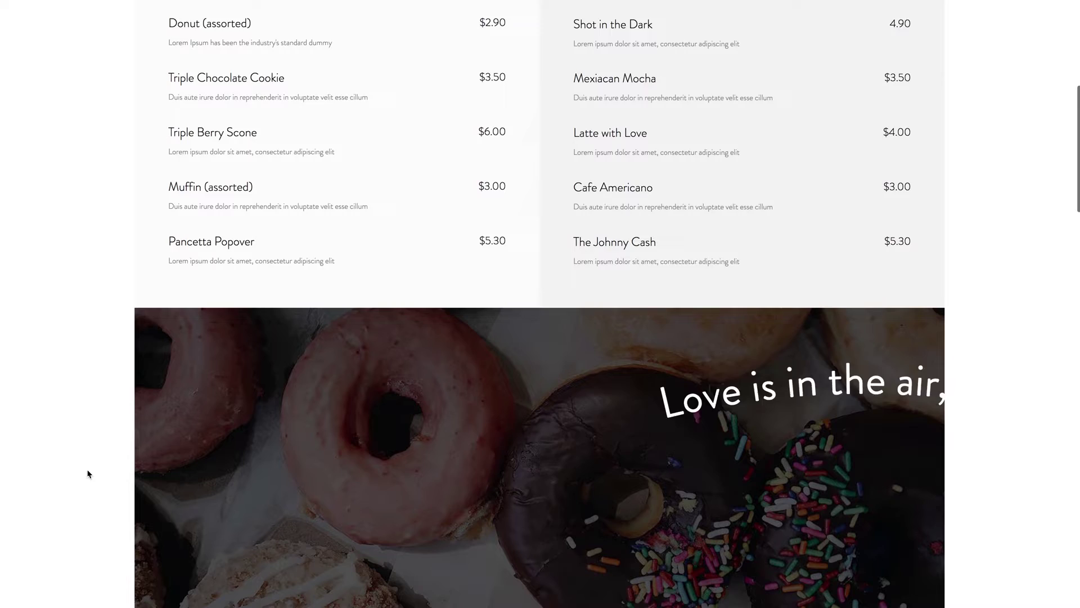
pyautogui.scroll(-2, 89, 475)
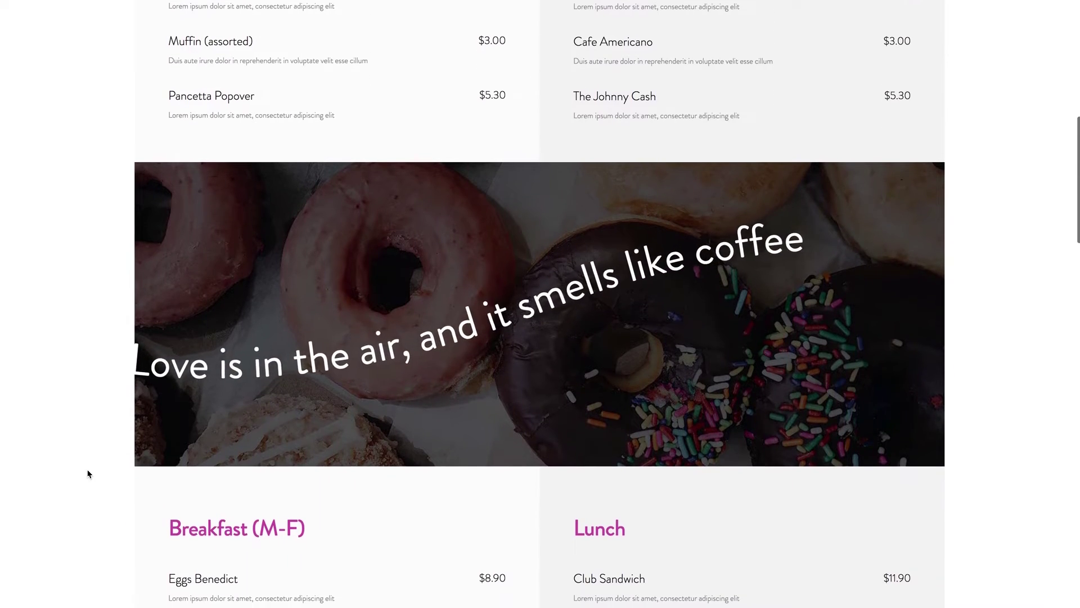
pyautogui.scroll(-1, 88, 474)
pyautogui.scroll(3, 88, 474)
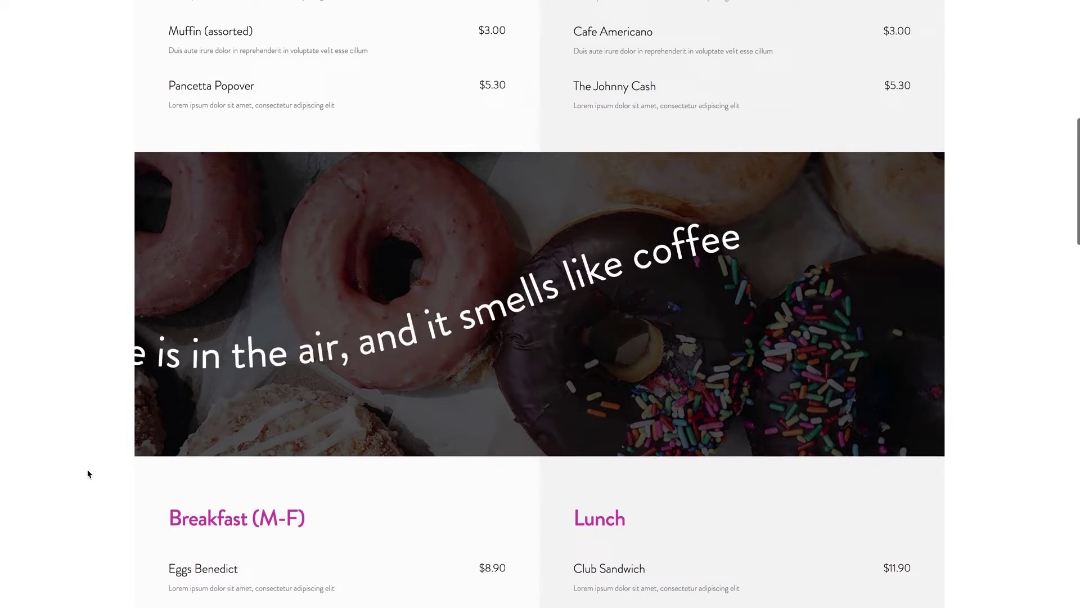
pyautogui.scroll(-2, 88, 474)
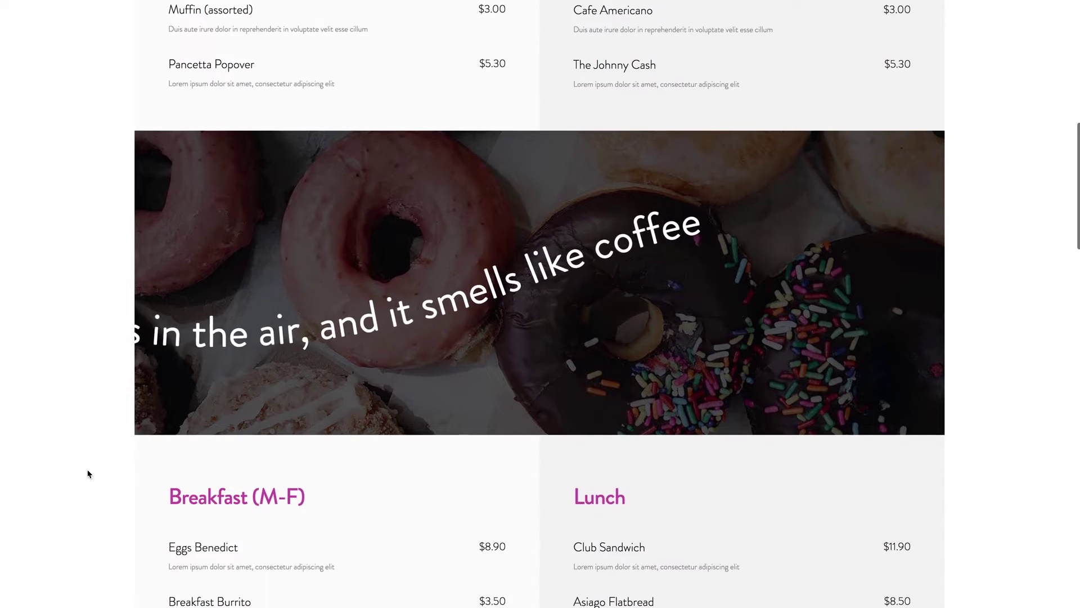
pyautogui.scroll(-8, 89, 474)
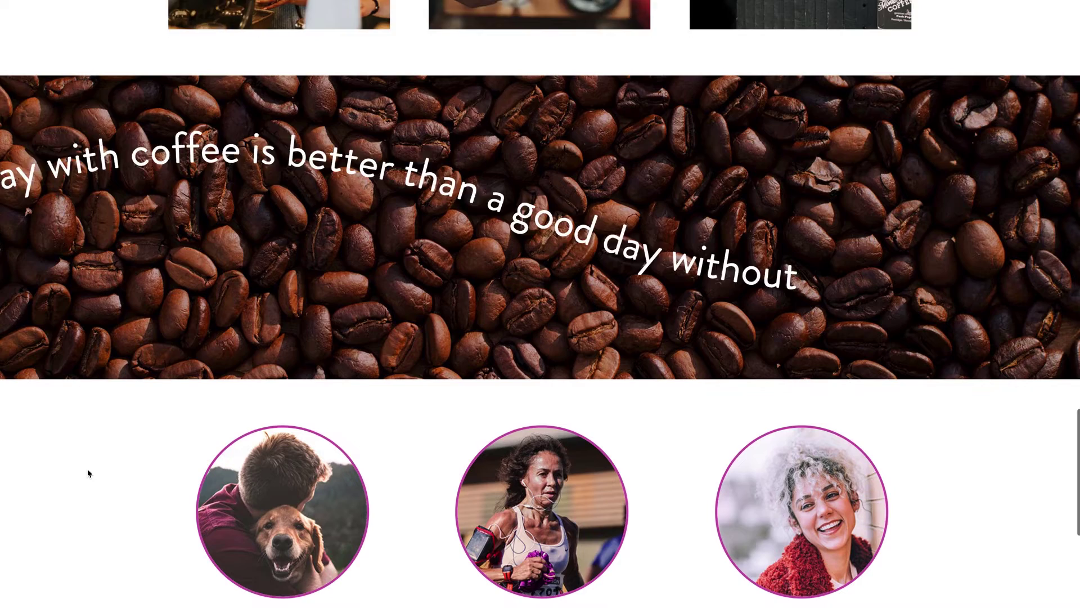
pyautogui.scroll(-1, 88, 474)
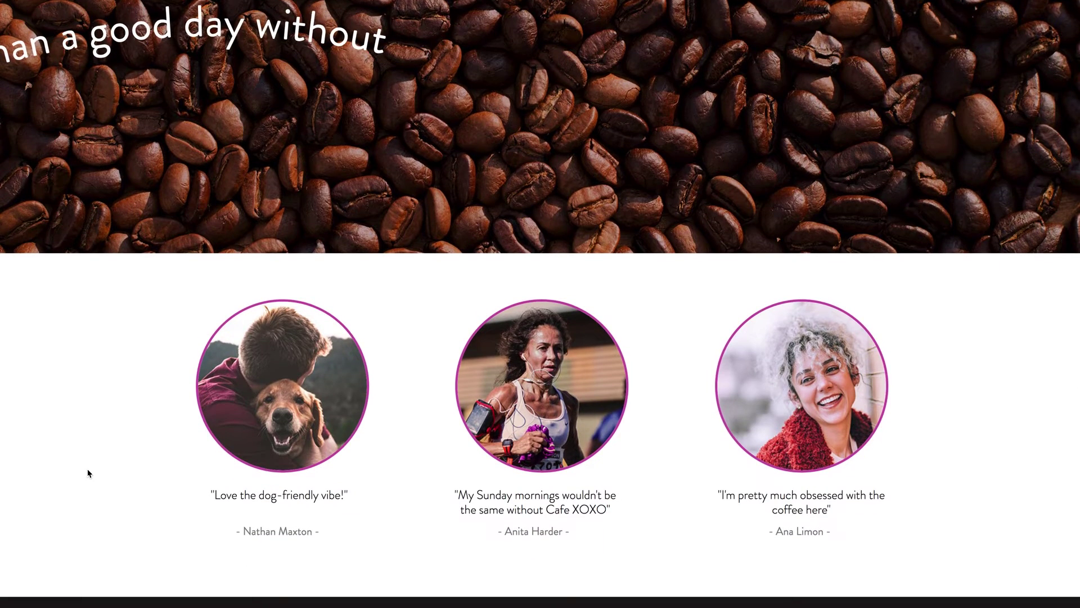
pyautogui.scroll(-1, 88, 474)
pyautogui.scroll(3, 88, 474)
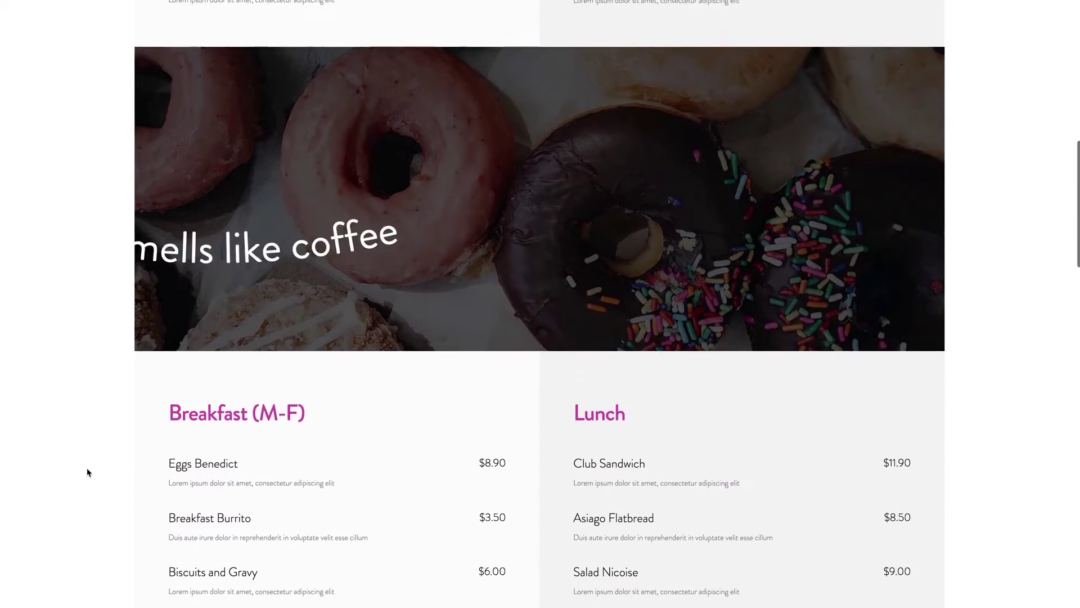
pyautogui.scroll(4, 88, 468)
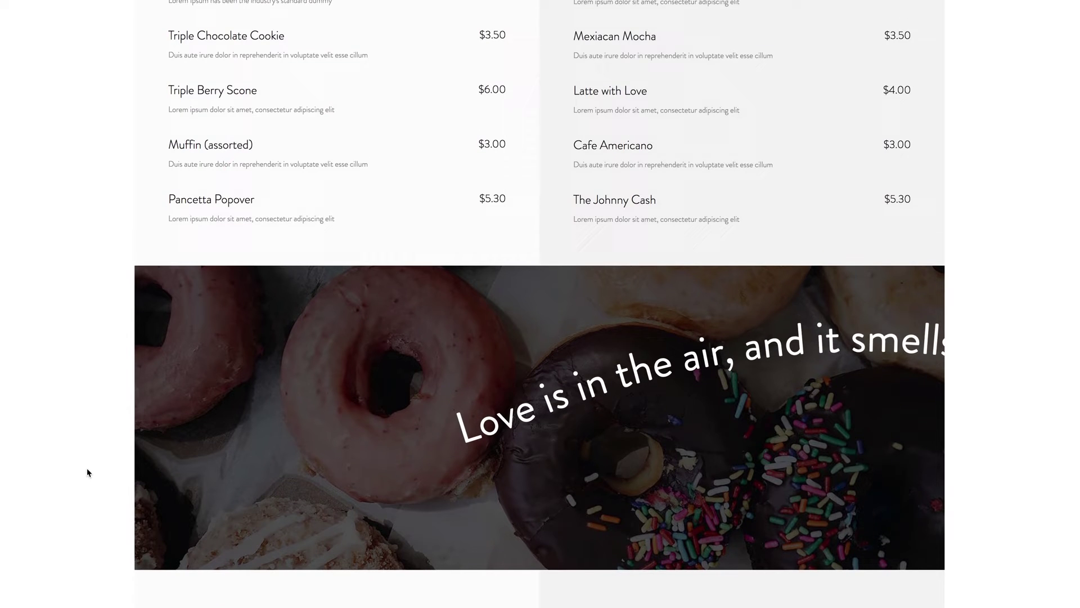
# Step: Scroll back up, then down until the donut banner's 'Love is in the air' text shows again
pyautogui.scroll(-2, 88, 472)
pyautogui.scroll(-1, 87, 472)
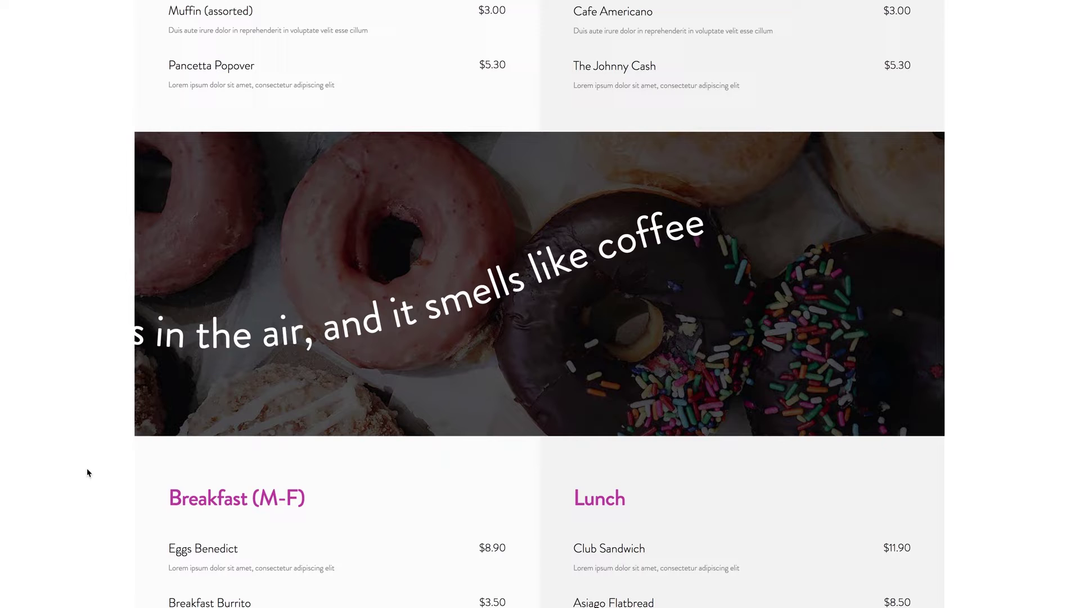
pyautogui.scroll(1, 77, 384)
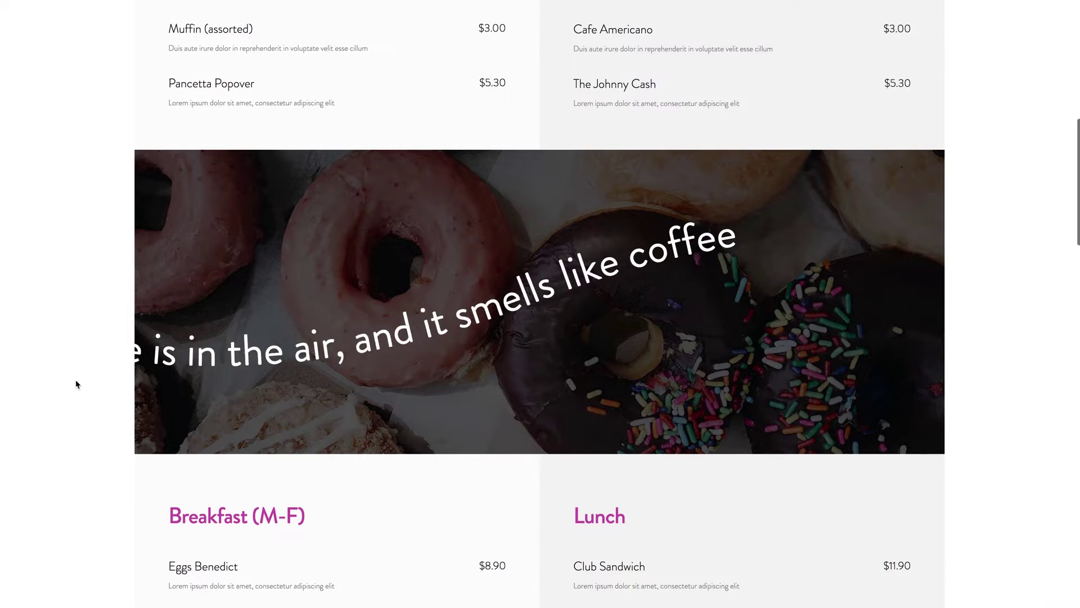
pyautogui.scroll(-5, 77, 385)
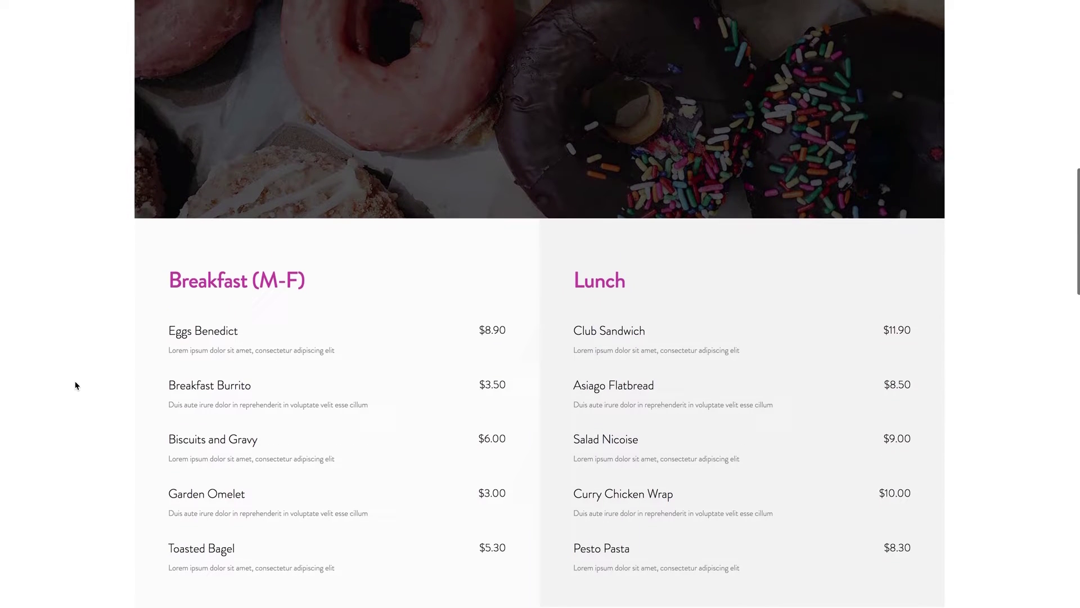
pyautogui.scroll(4, 77, 386)
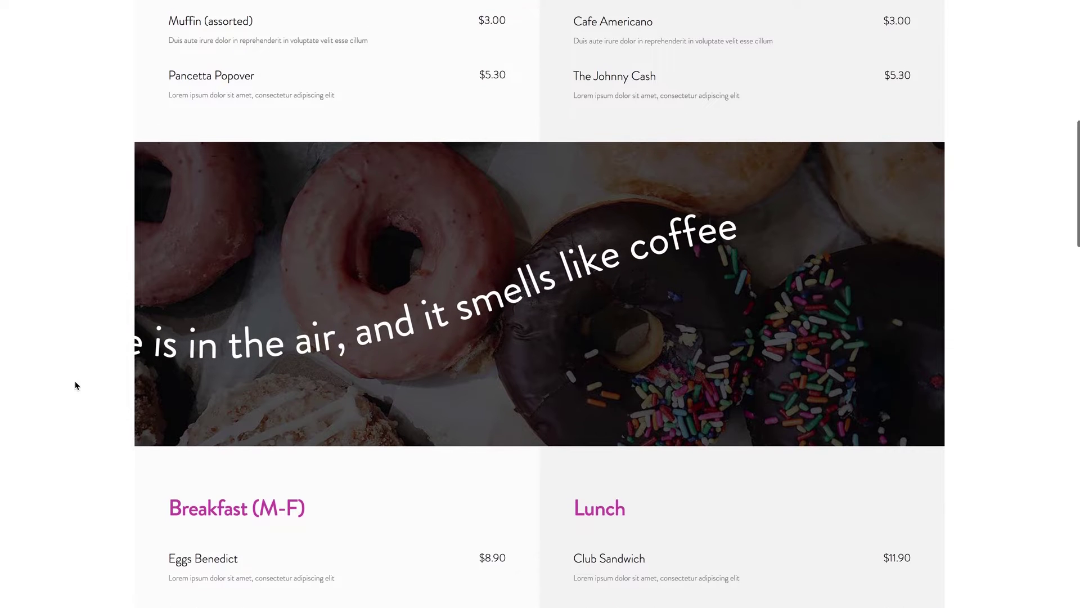
pyautogui.scroll(9, 77, 386)
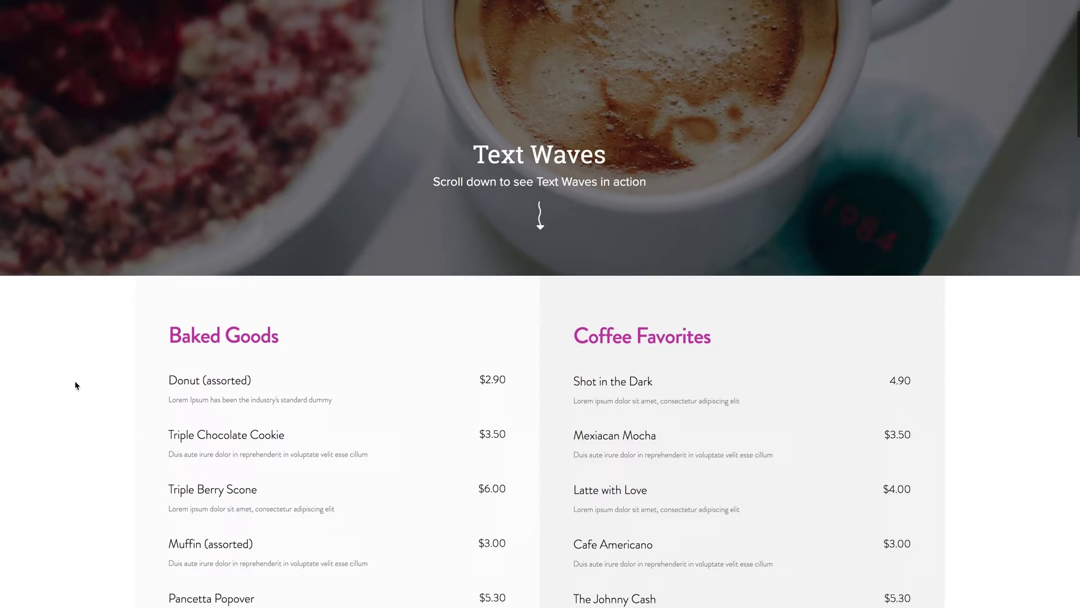
pyautogui.scroll(-6, 77, 385)
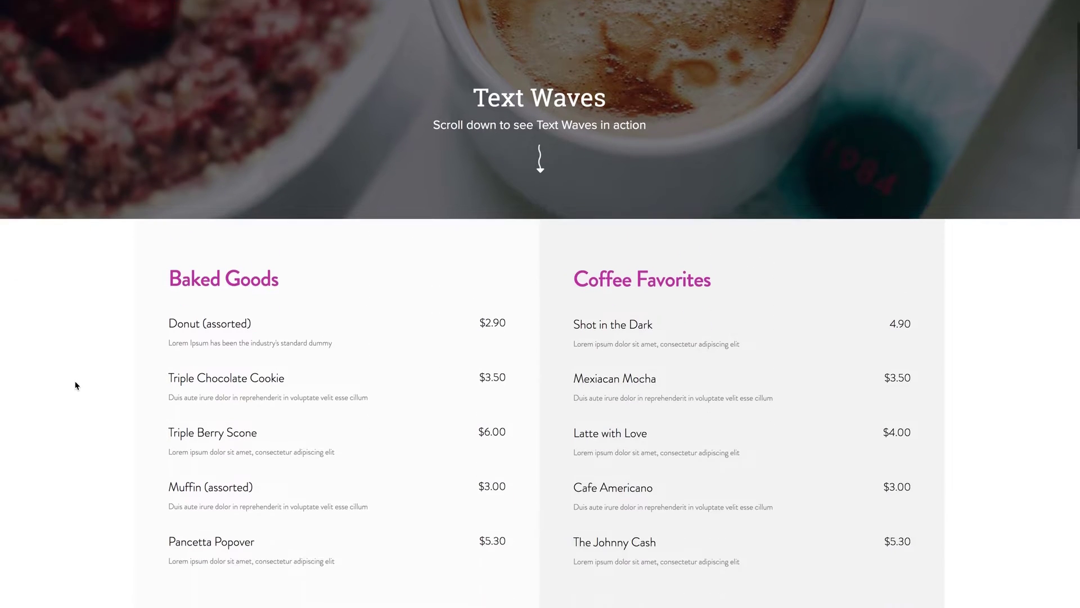
pyautogui.scroll(-4, 77, 385)
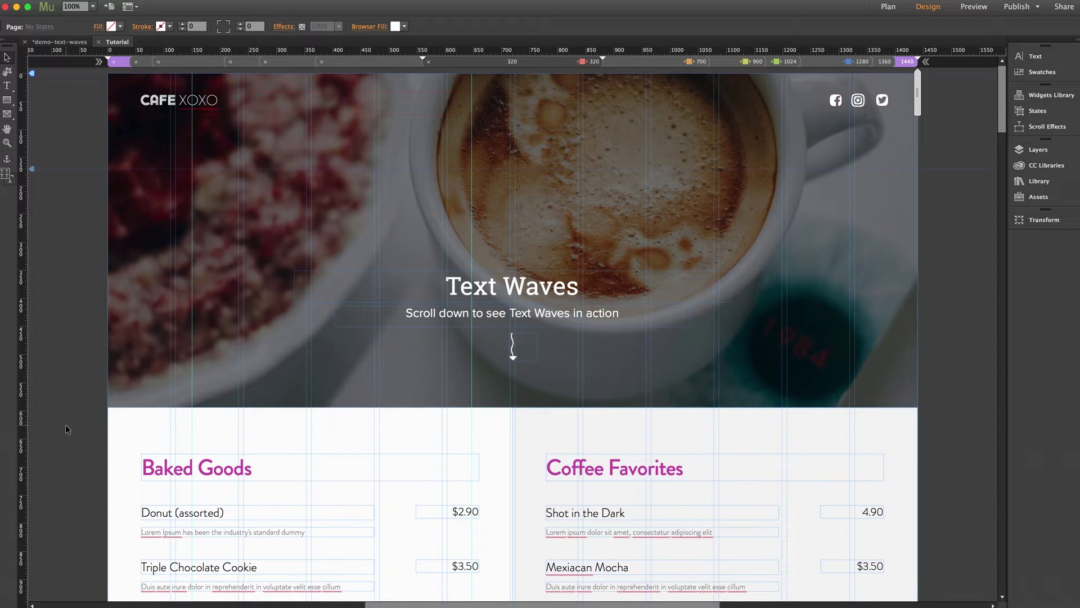
# Step: Scroll the Cafe XOXO design down and right to the donut photo banner
pyautogui.scroll(-15, 66, 428)
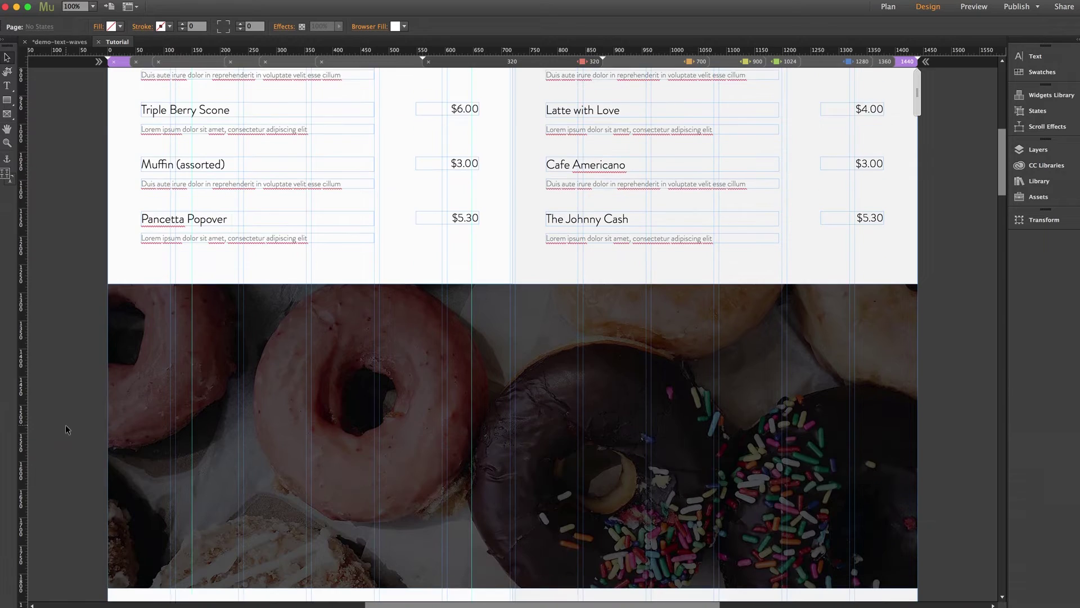
pyautogui.scroll(-5, 66, 426)
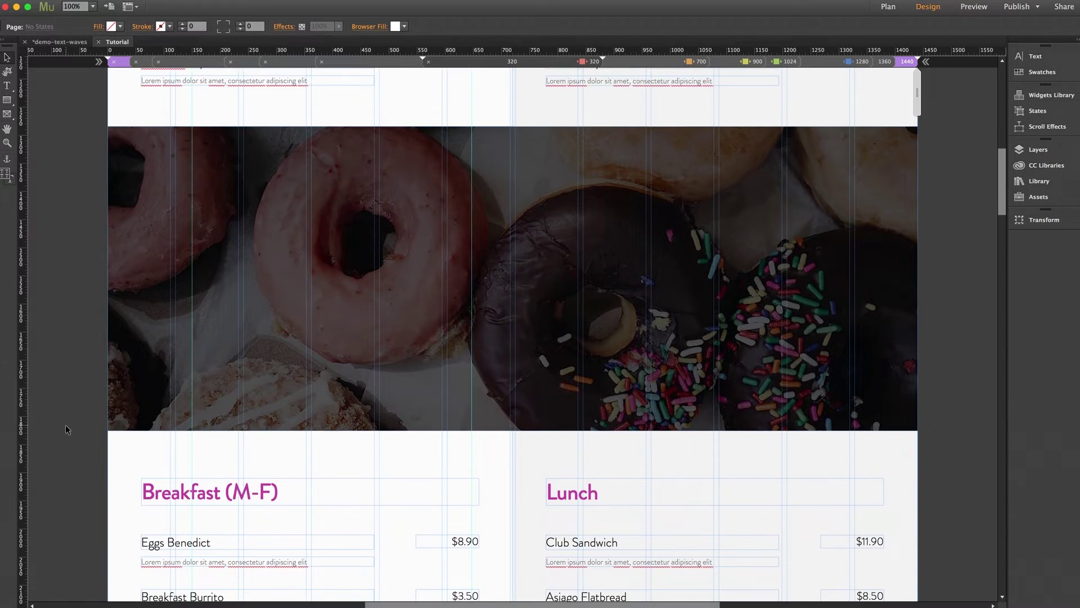
pyautogui.hscroll(3, 65, 426)
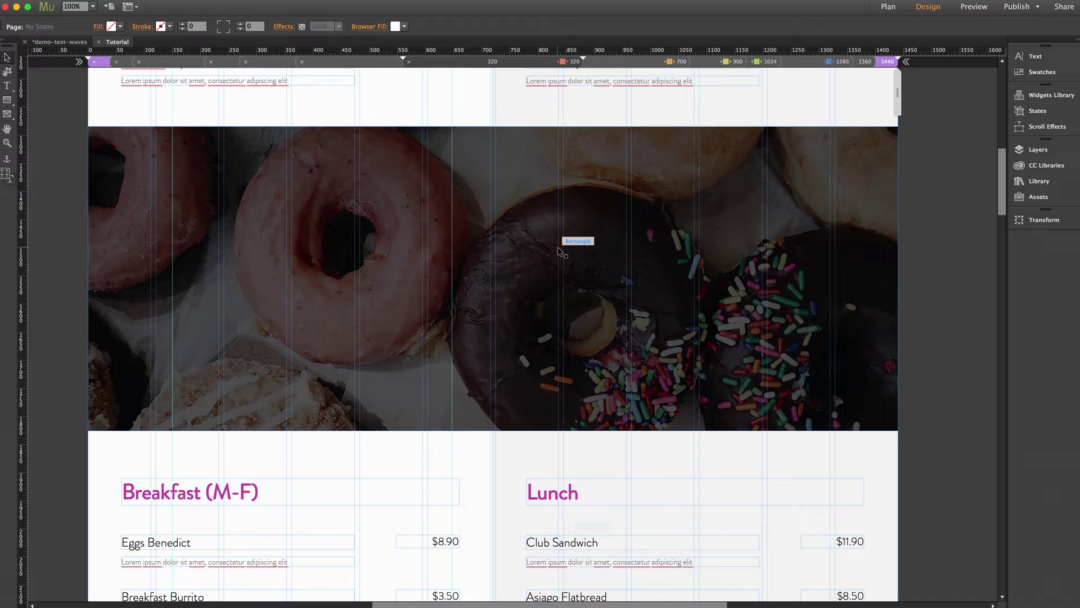
# Step: Drag the Text Waves widget from the library onto the donut image
pyautogui.click(1039, 181)
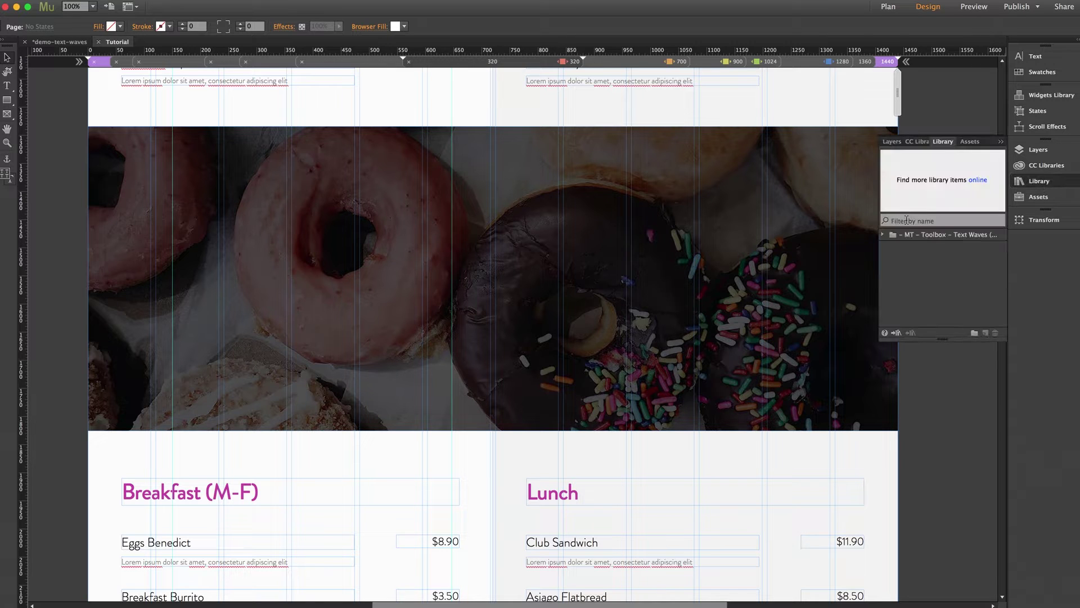
pyautogui.click(883, 235)
pyautogui.click(919, 249)
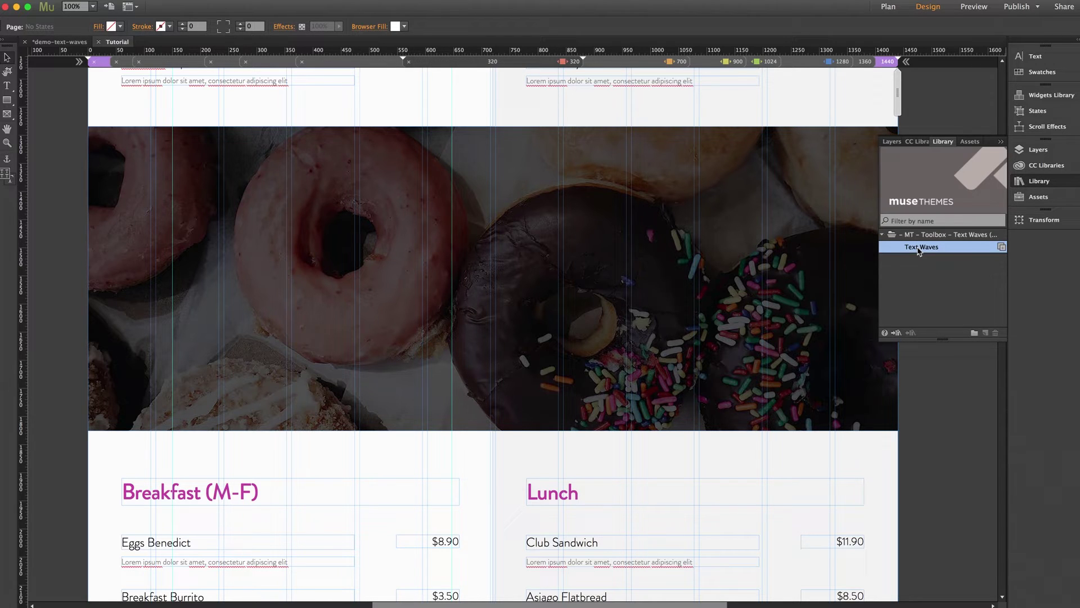
pyautogui.moveTo(919, 249); pyautogui.dragTo(233, 214)
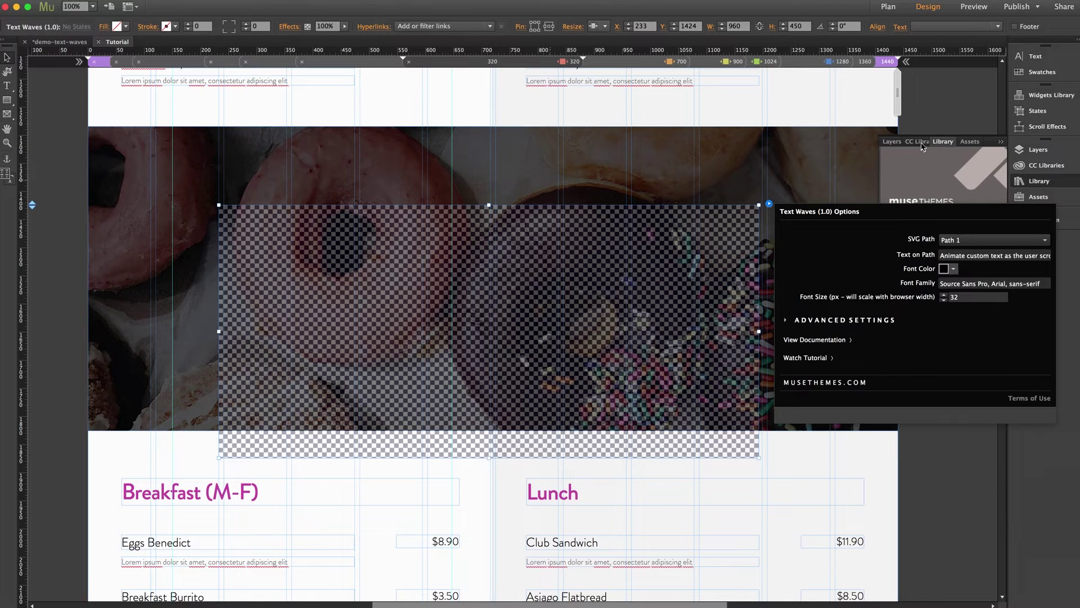
pyautogui.click(1055, 180)
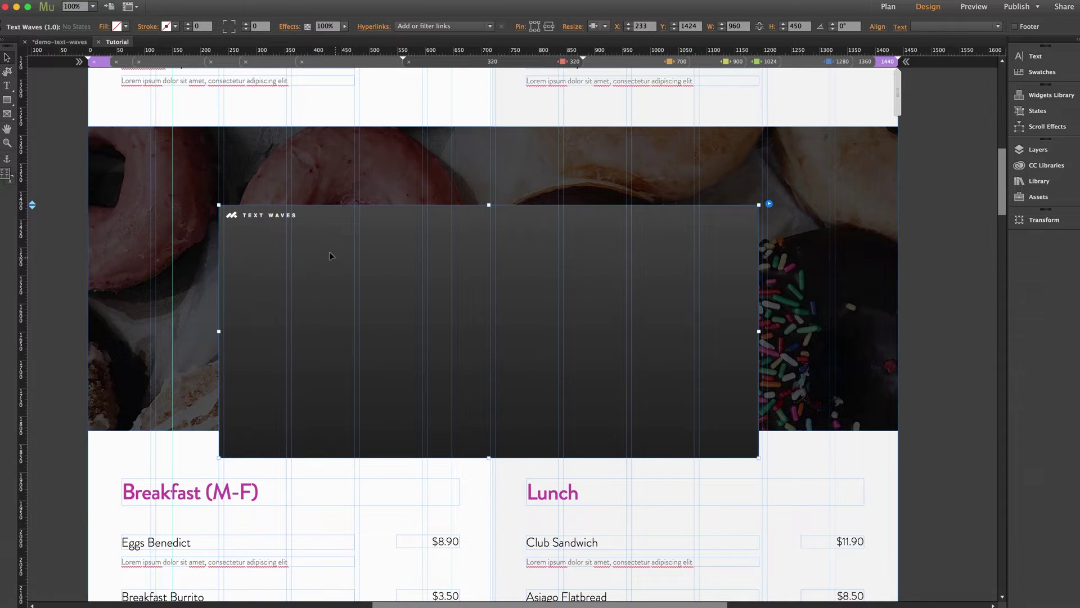
pyautogui.moveTo(329, 256); pyautogui.dragTo(298, 190)
# Step: Stretch the widget to full browser width and to the donut banner's top and bottom (1440×541)
pyautogui.click(602, 27)
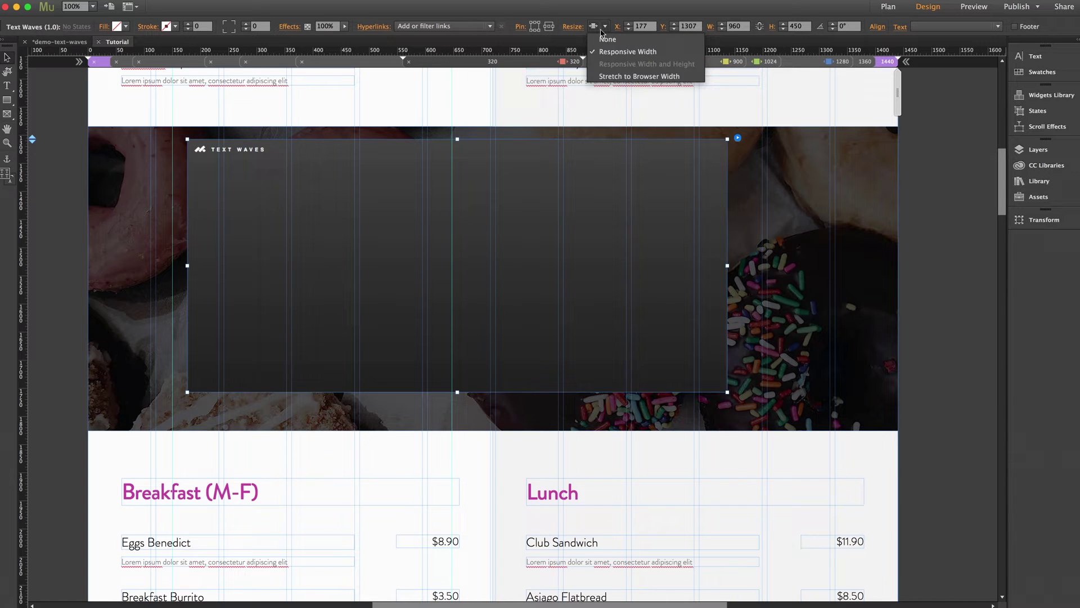
pyautogui.click(636, 76)
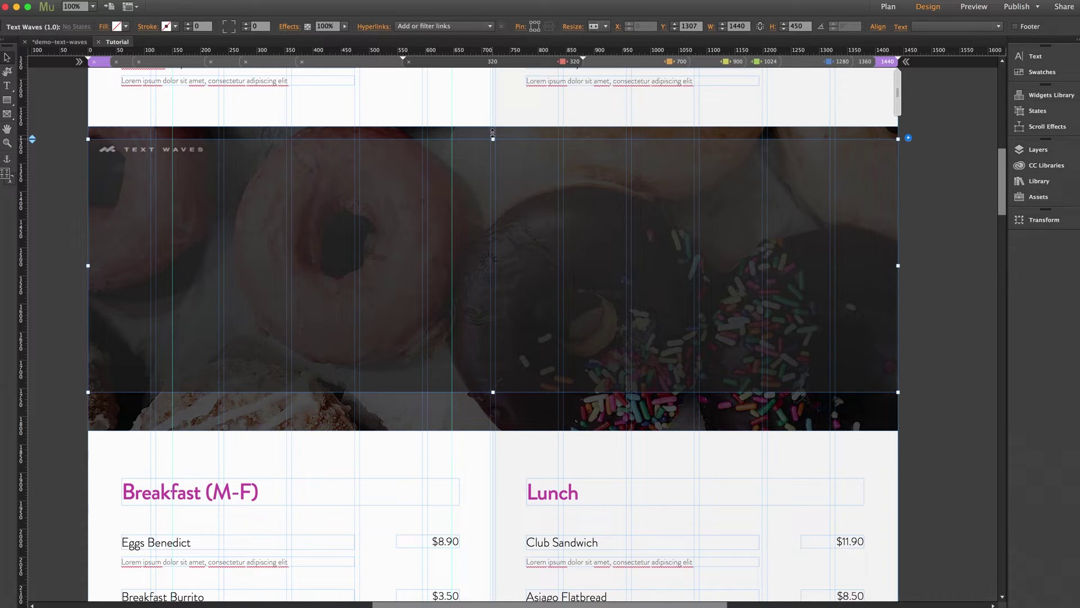
pyautogui.moveTo(493, 130); pyautogui.dragTo(493, 117)
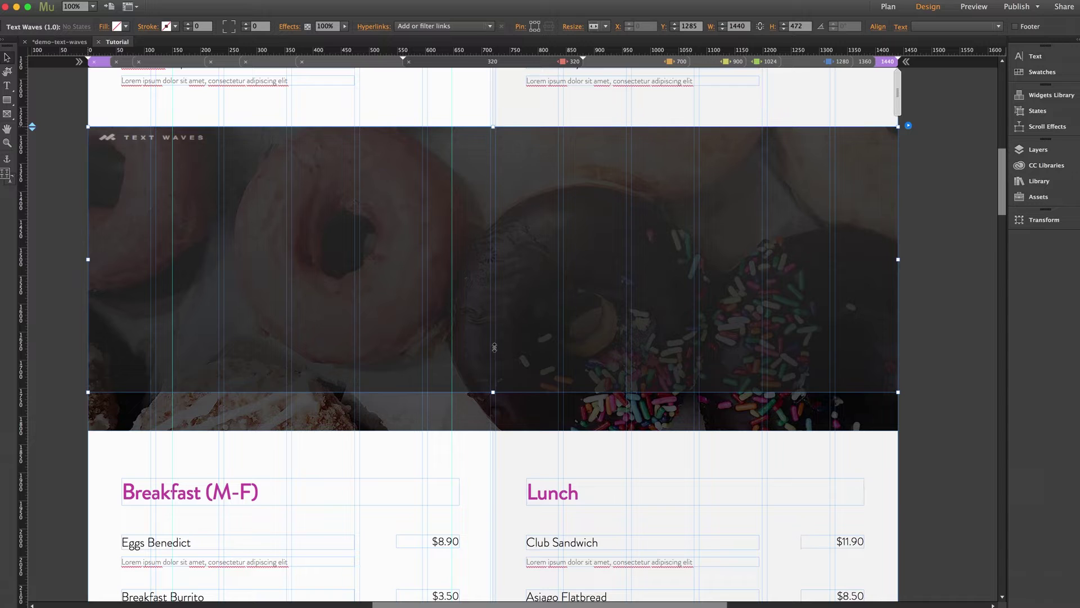
pyautogui.moveTo(493, 393); pyautogui.dragTo(494, 431)
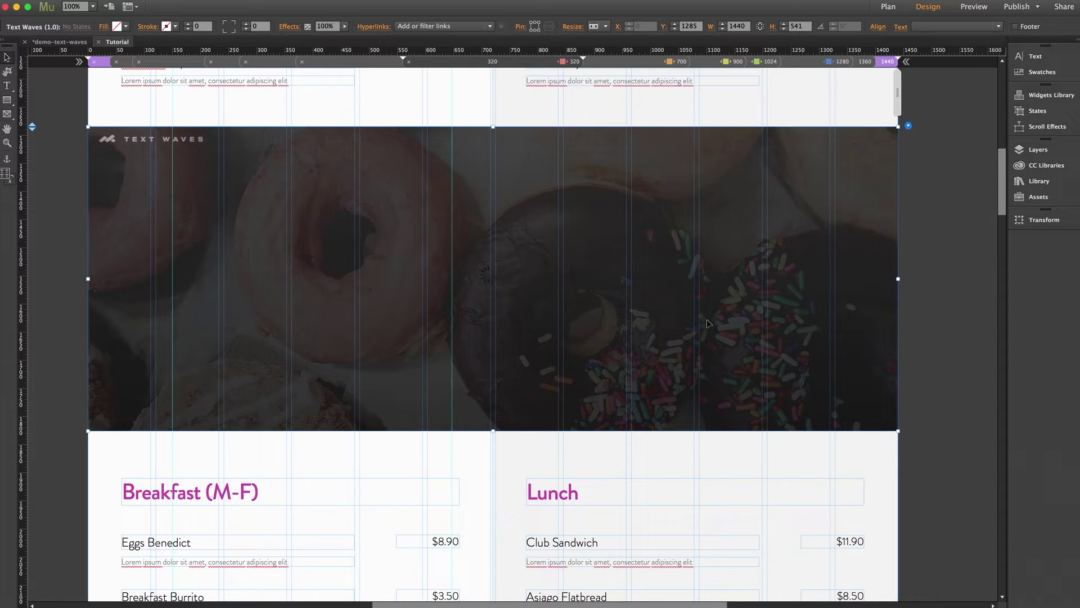
pyautogui.click(921, 272)
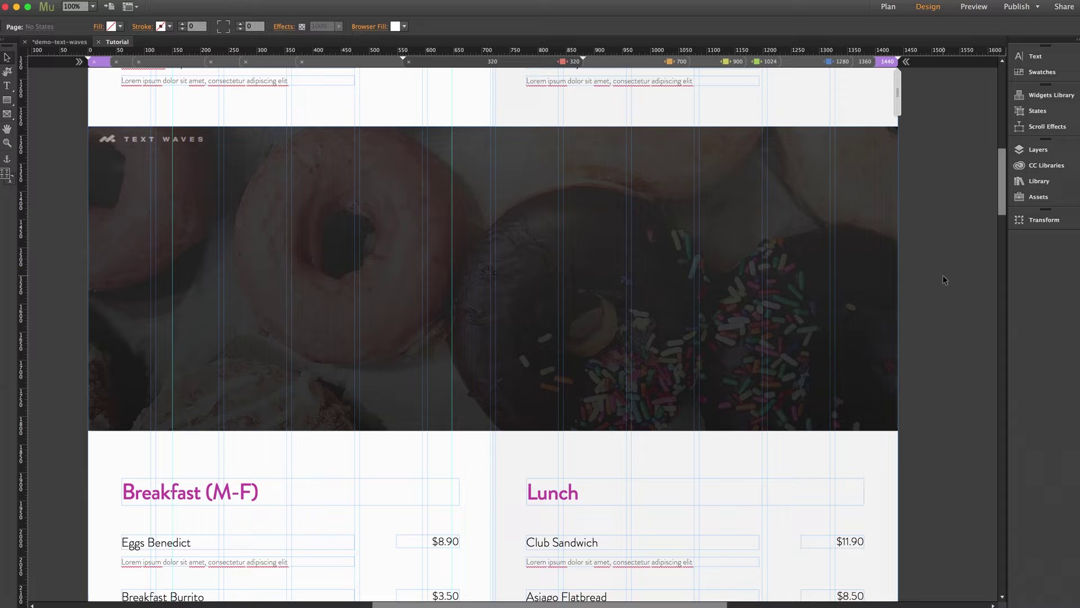
pyautogui.hscroll(3, 944, 279)
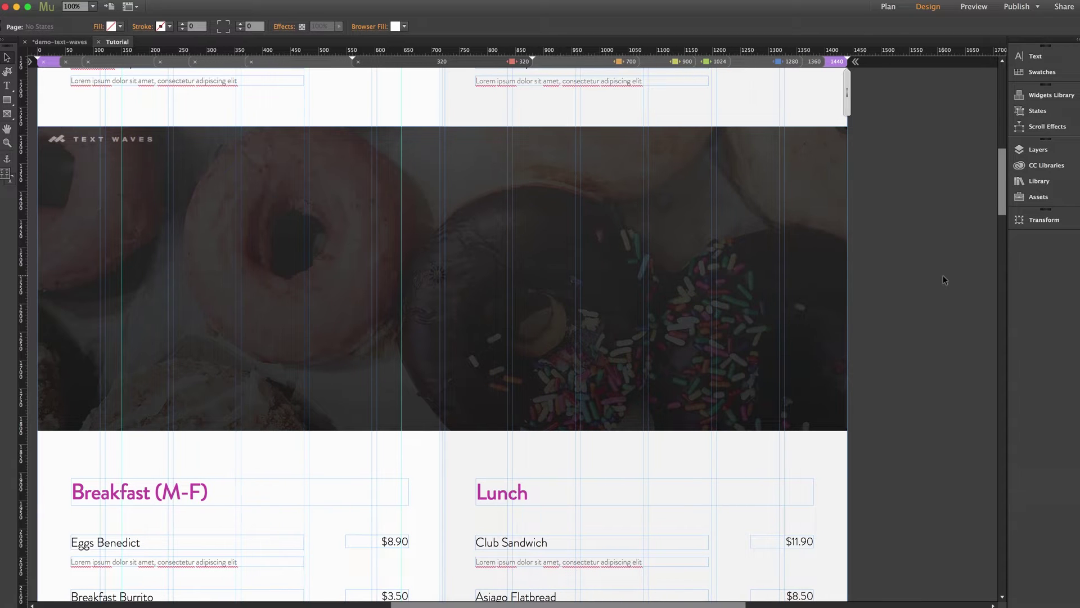
pyautogui.hscroll(5, 933, 278)
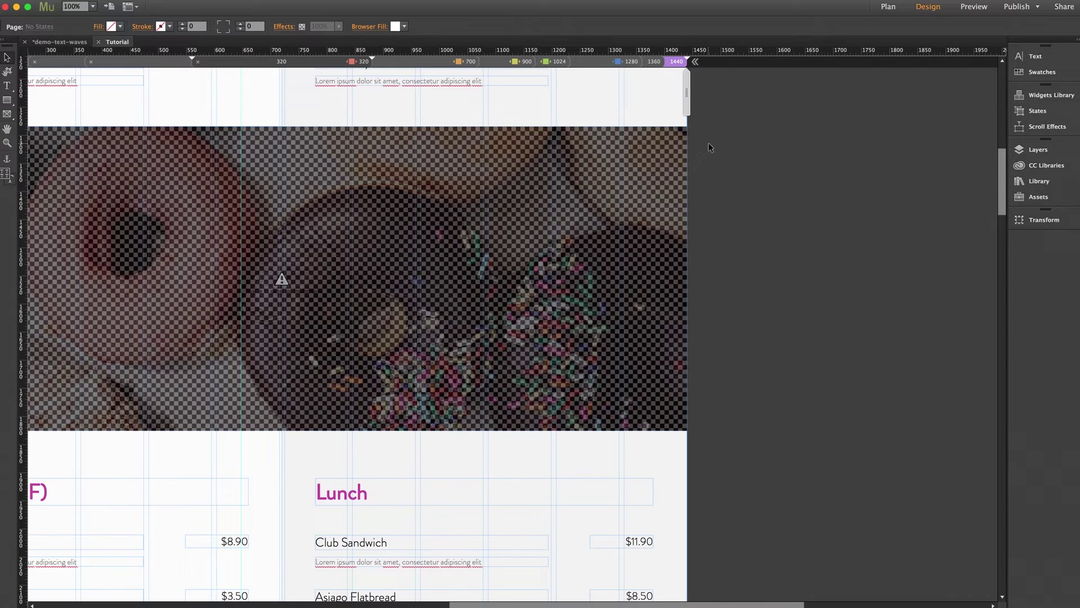
pyautogui.click(675, 145)
# Step: Keep SVG Path 1 and set the path text to 'Love is in the air and it smells like coffee'
pyautogui.click(698, 126)
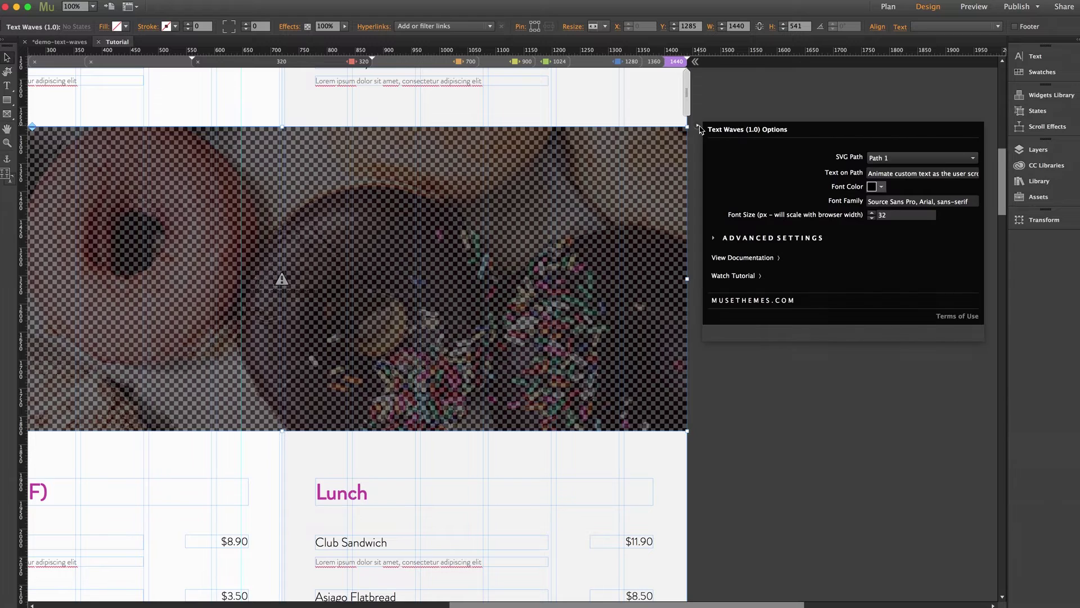
pyautogui.click(885, 160)
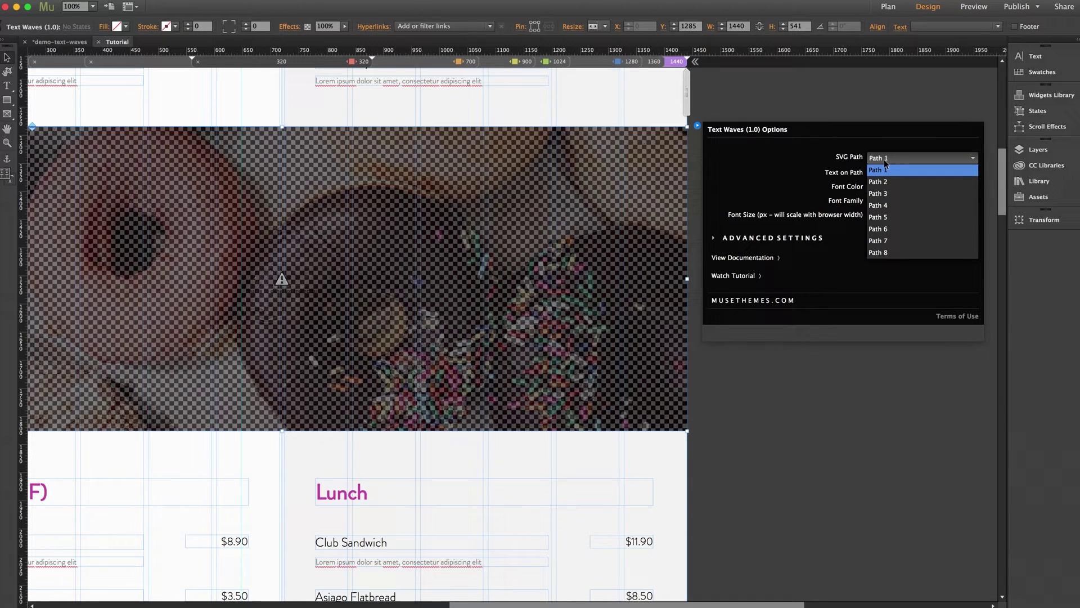
pyautogui.click(885, 169)
pyautogui.click(872, 172)
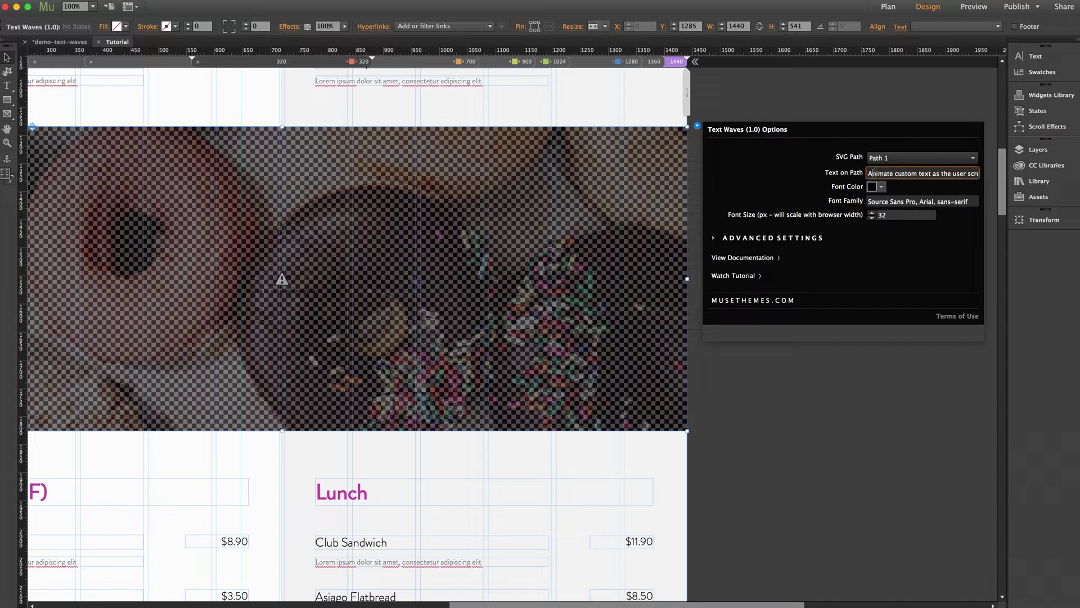
pyautogui.moveTo(873, 173); pyautogui.dragTo(933, 174)
pyautogui.click(909, 174)
pyautogui.press('super+a')
pyautogui.write('Love is in the')
pyautogui.write(' air and it sme')
pyautogui.write('lls like coffee')
# Step: Make the curved text magenta, brandon-grotesque font family, 34 px size
pyautogui.click(882, 187)
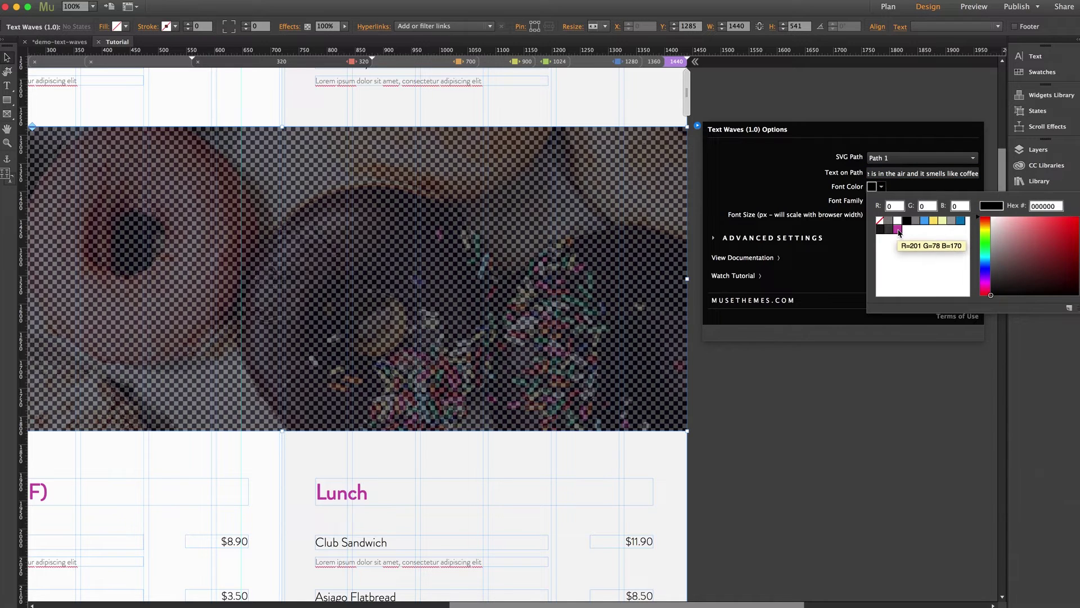
pyautogui.click(898, 230)
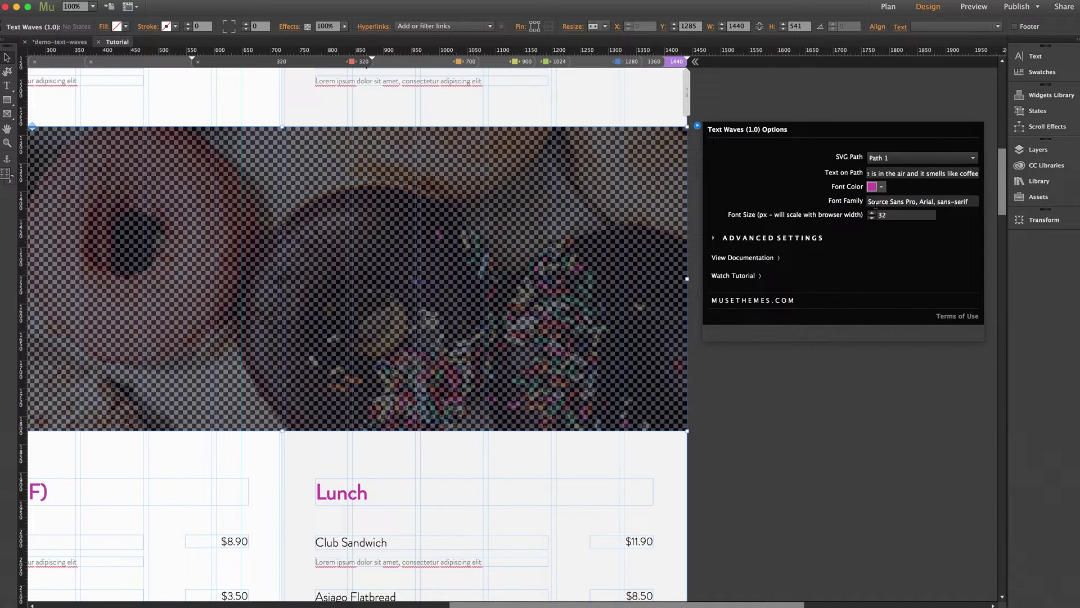
pyautogui.click(899, 205)
pyautogui.write('bran')
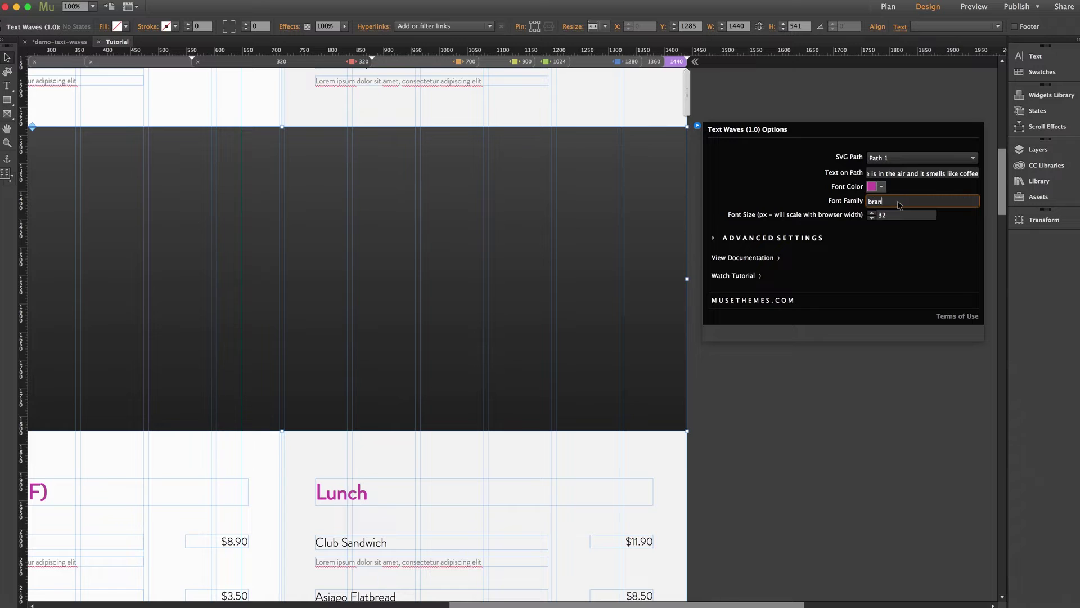
pyautogui.write('don-grotesque')
pyautogui.click(898, 213)
pyautogui.write('34')
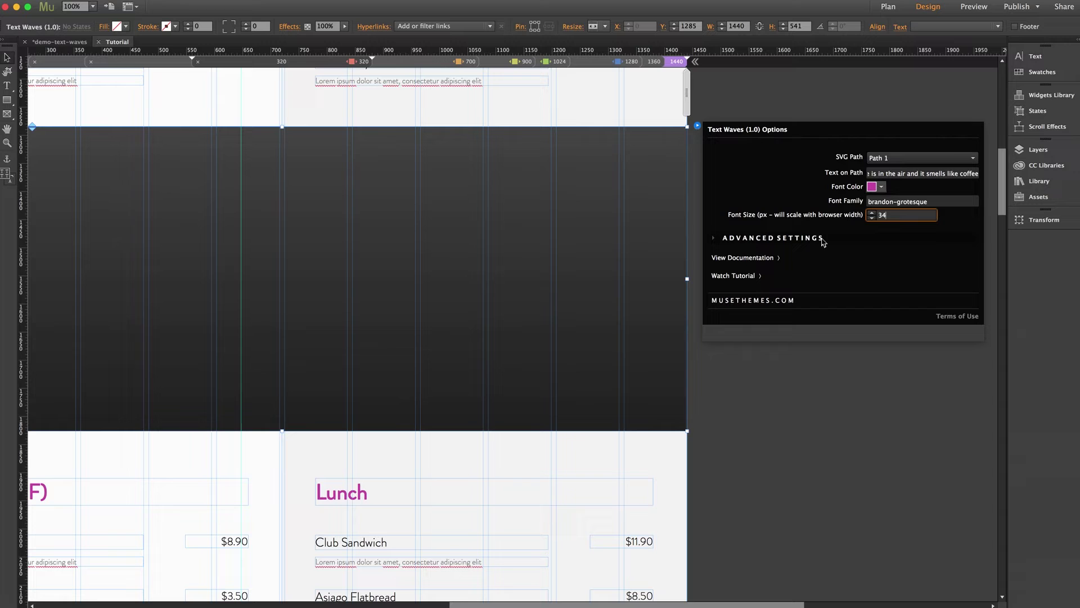
# Step: Expand the advanced settings: scroll offset 250, overflow hidden, SVG height limit 115%
pyautogui.click(803, 239)
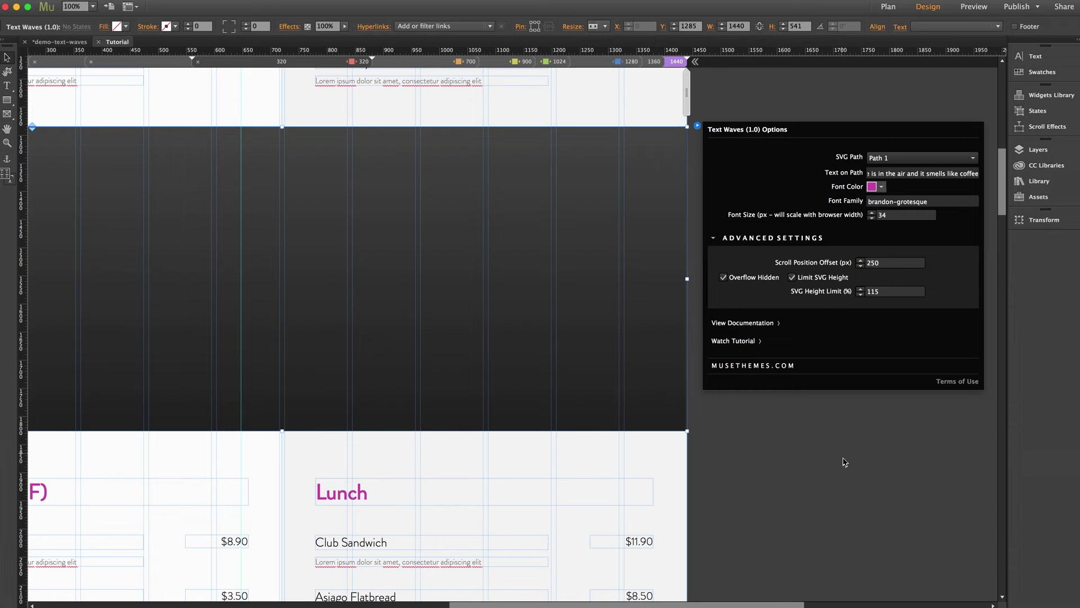
# Step: Align the second Text Waves widget's top with the coffee-bean strip
pyautogui.click(789, 518)
pyautogui.moveTo(697, 605); pyautogui.dragTo(634, 605)
pyautogui.click(676, 238)
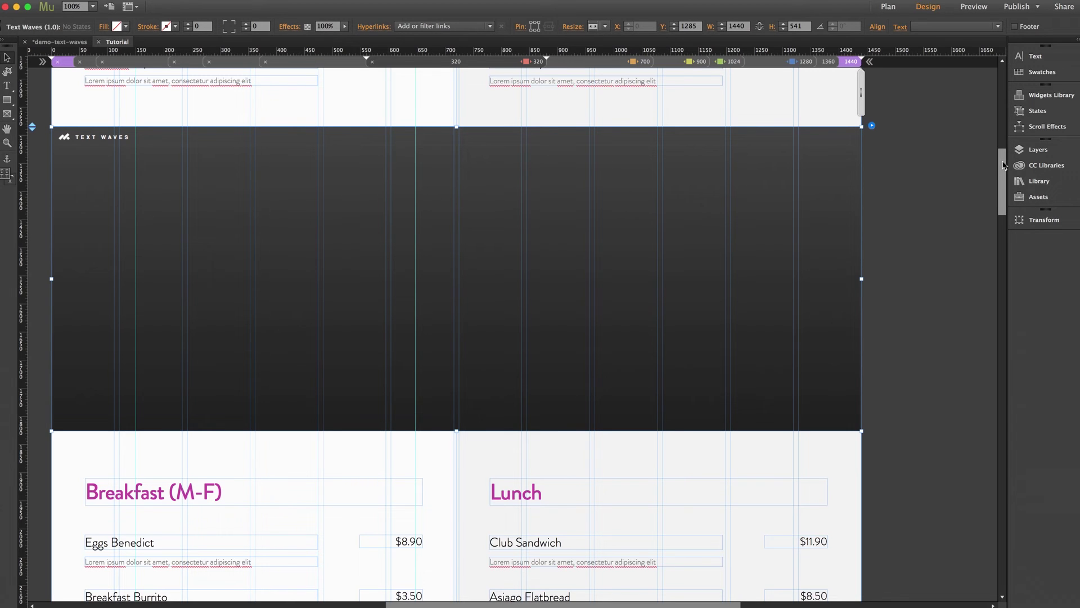
pyautogui.scroll(-15, 1005, 164)
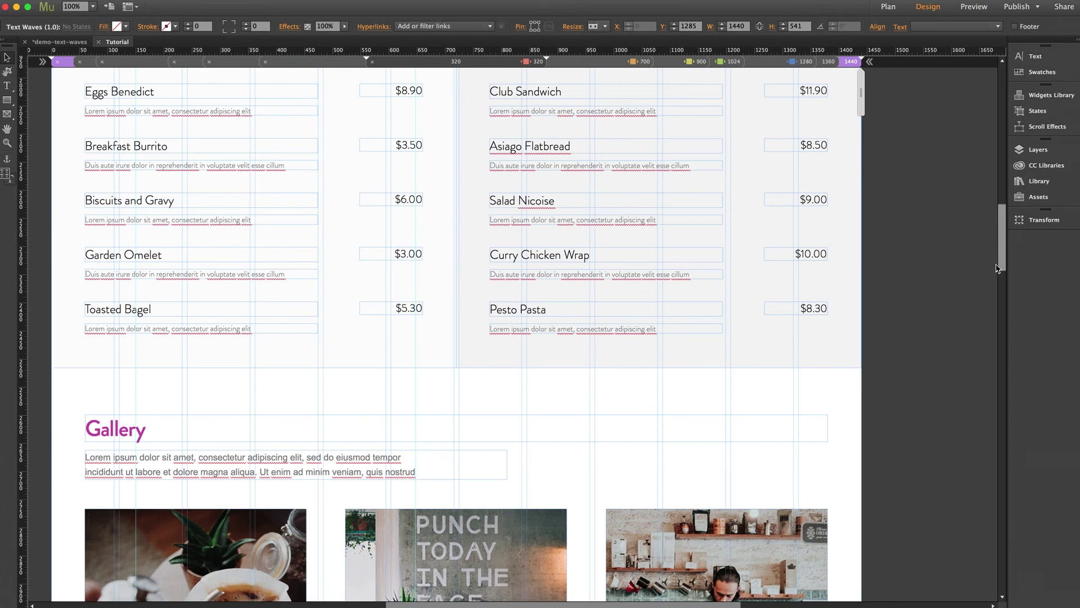
pyautogui.scroll(-7, 993, 305)
pyautogui.scroll(1, 993, 322)
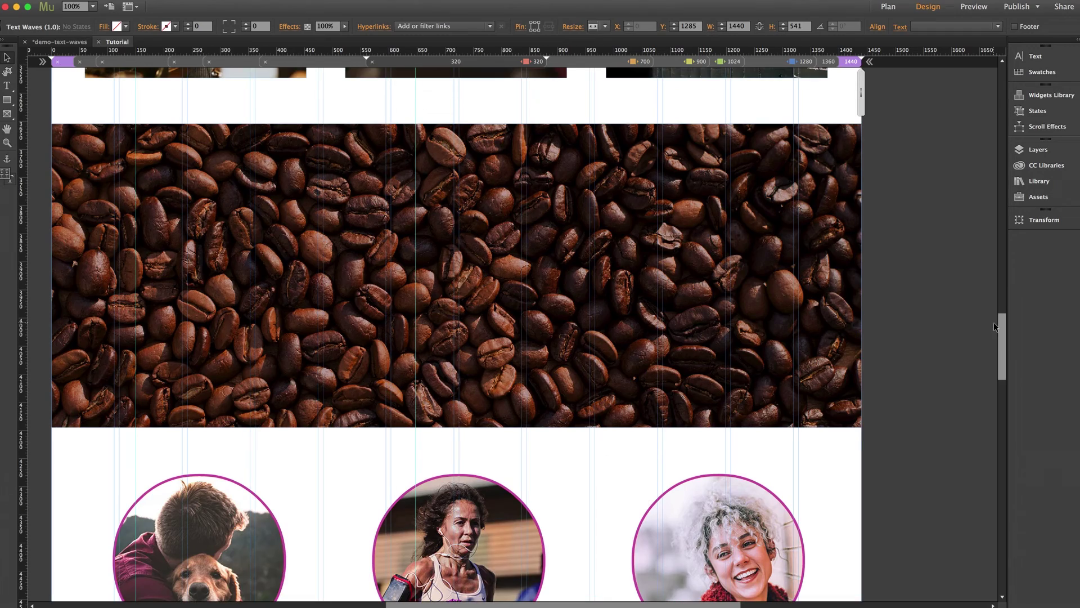
pyautogui.click(470, 231)
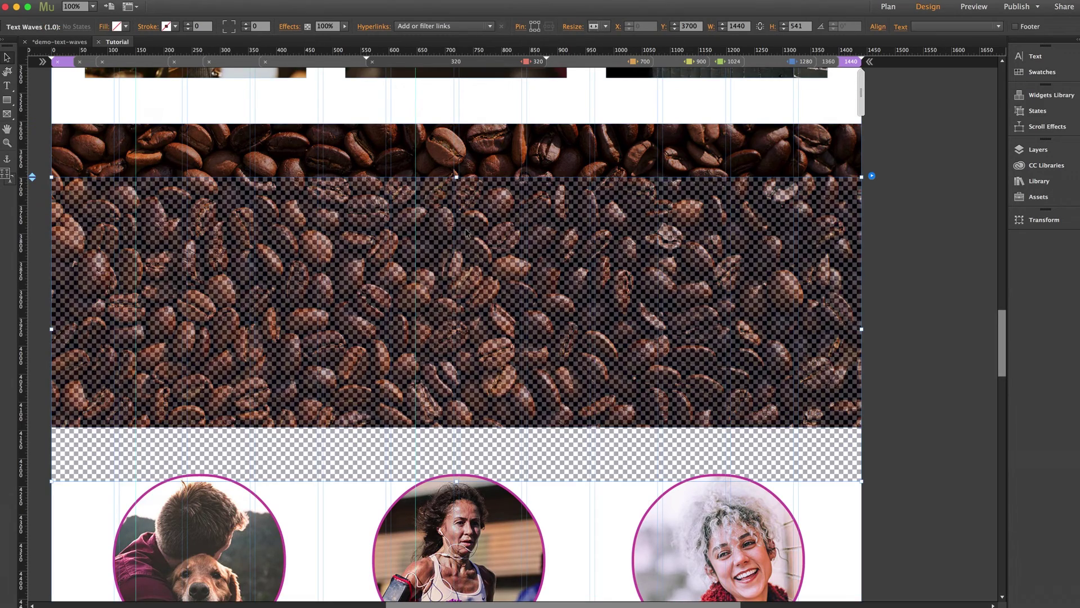
pyautogui.moveTo(498, 227); pyautogui.dragTo(498, 173)
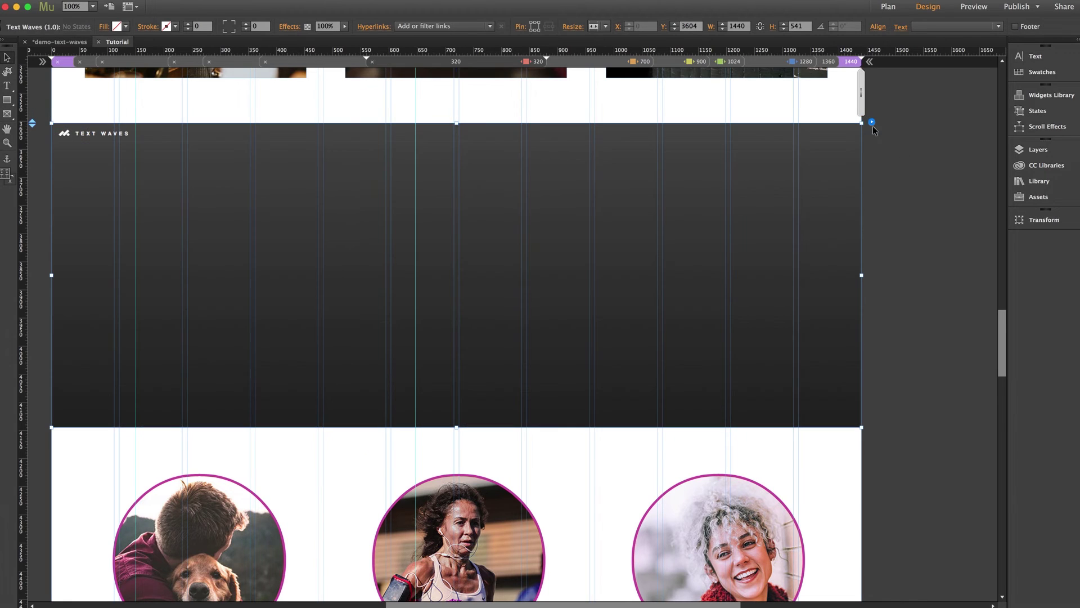
# Step: Replace the coffee-bean widget's path text with 'A bad day with coffee is better than a good day without'
pyautogui.click(874, 124)
pyautogui.click(903, 103)
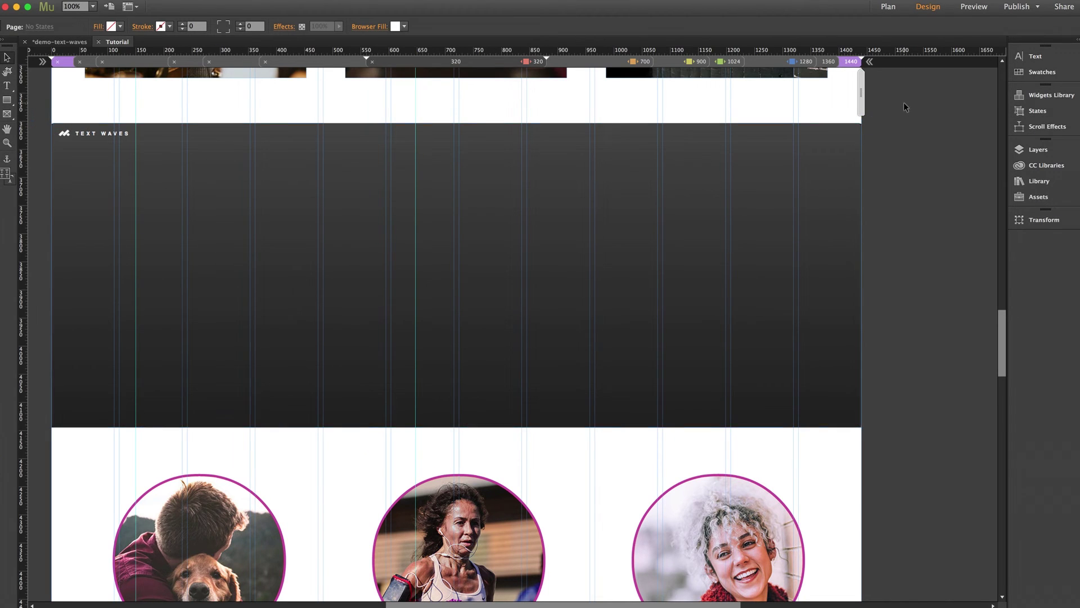
pyautogui.hscroll(2, 903, 103)
pyautogui.hscroll(5, 904, 102)
pyautogui.click(690, 139)
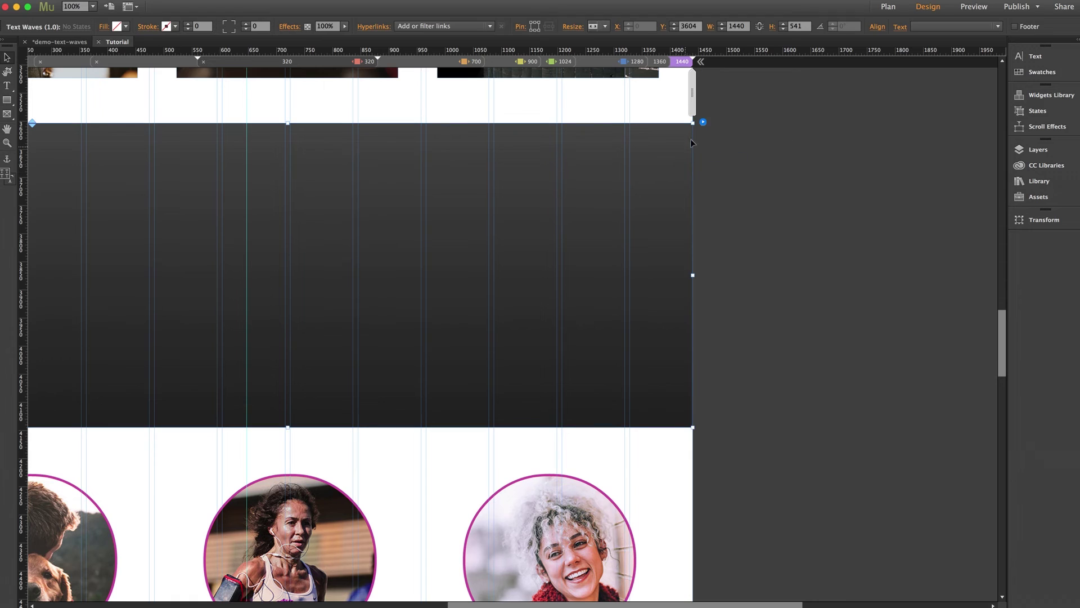
pyautogui.click(704, 122)
pyautogui.click(890, 170)
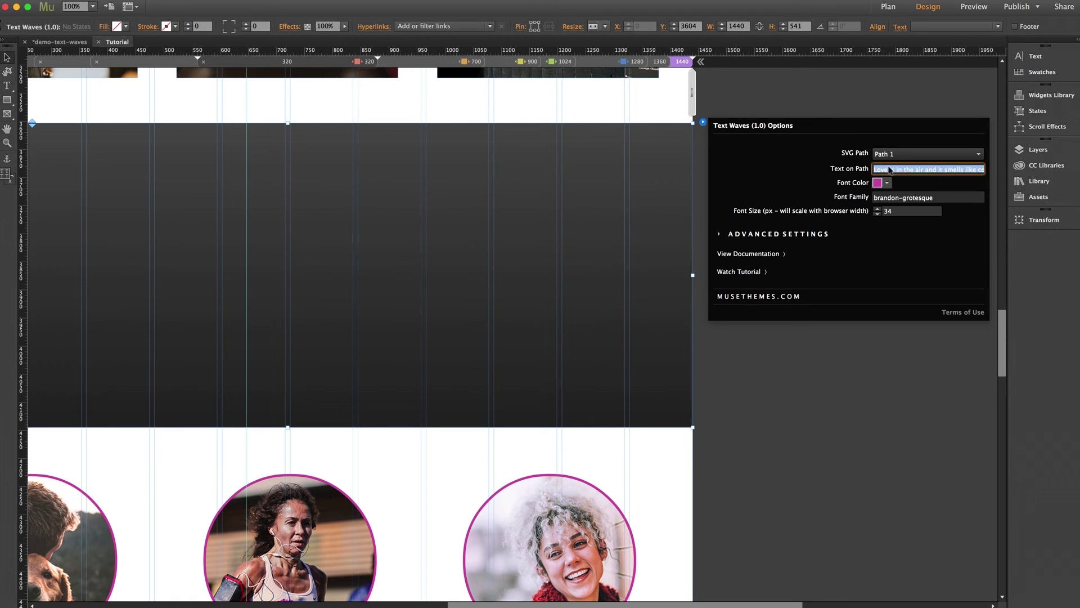
pyautogui.write('A bad day w')
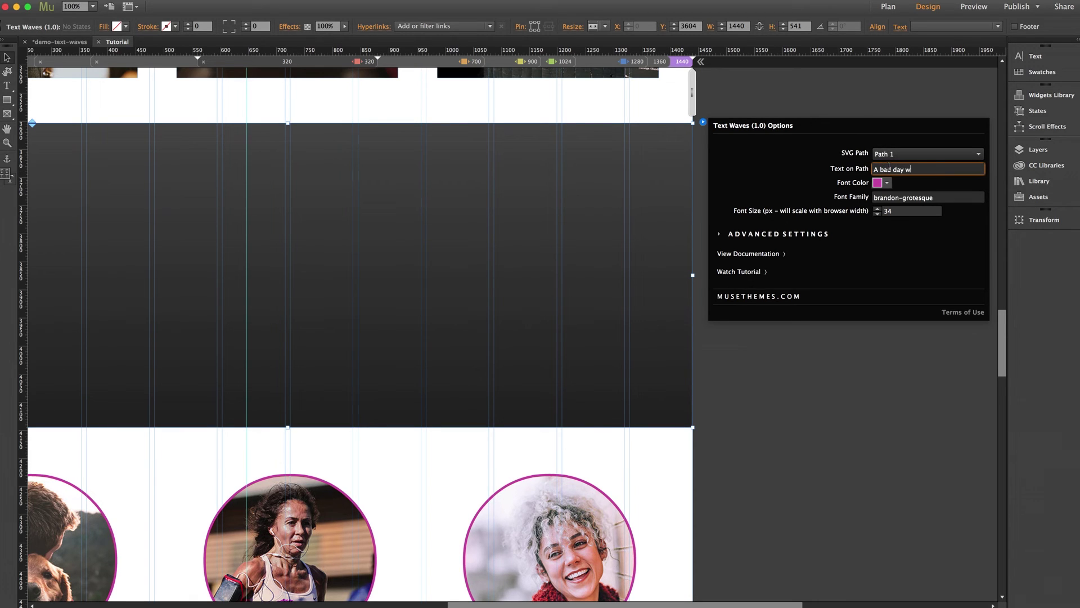
pyautogui.write('ith coffee is better than a good day without')
# Step: Preview the page in a browser and scroll past the pink donut caption to the footer
pyautogui.press('super+shift+e')
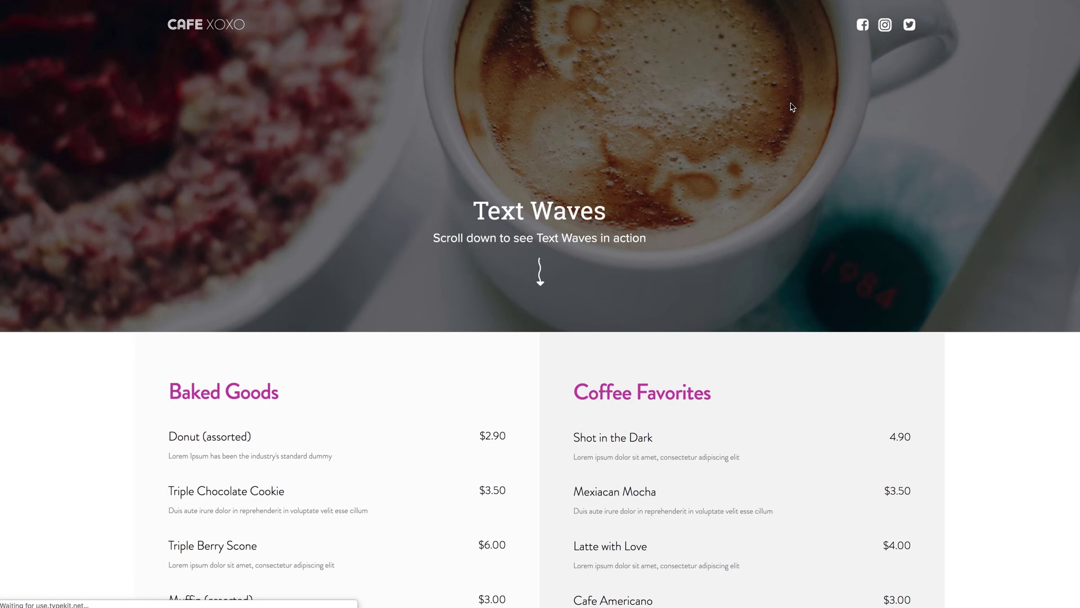
pyautogui.scroll(-7, 138, 381)
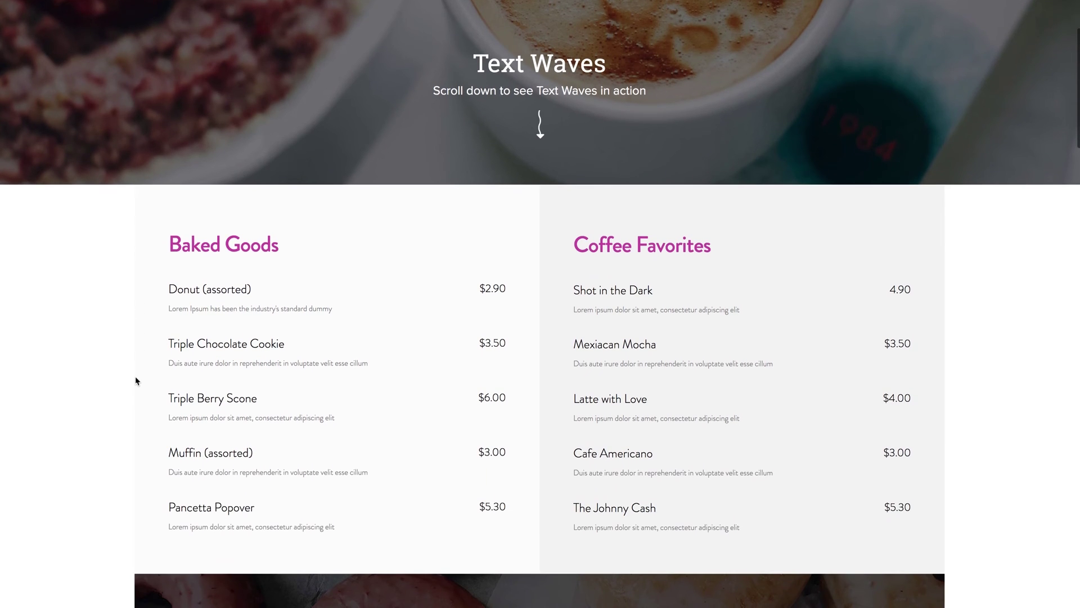
pyautogui.scroll(-2, 135, 381)
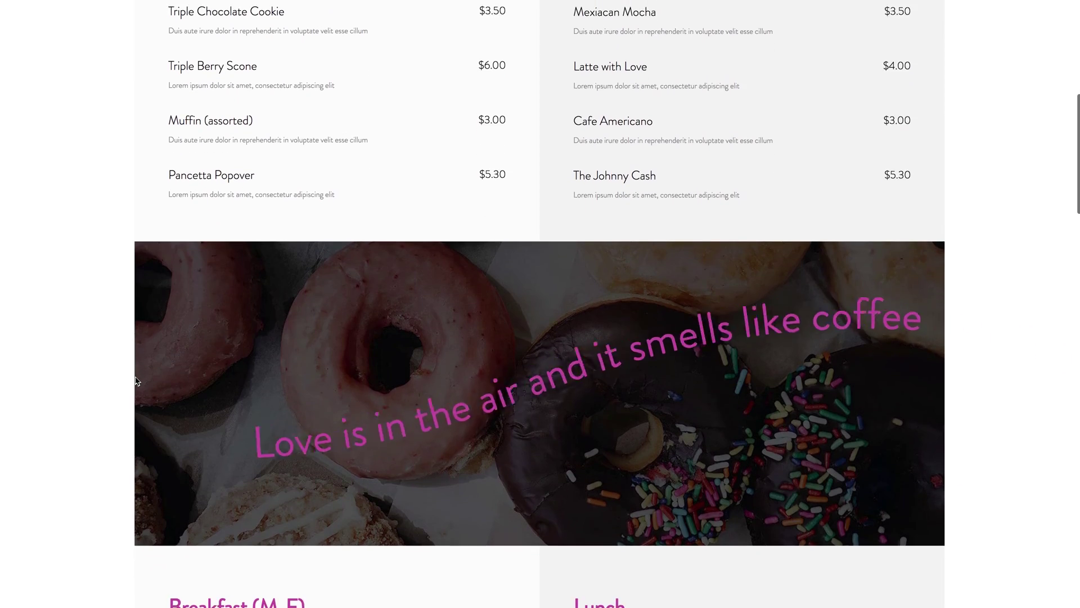
pyautogui.scroll(-20, 135, 378)
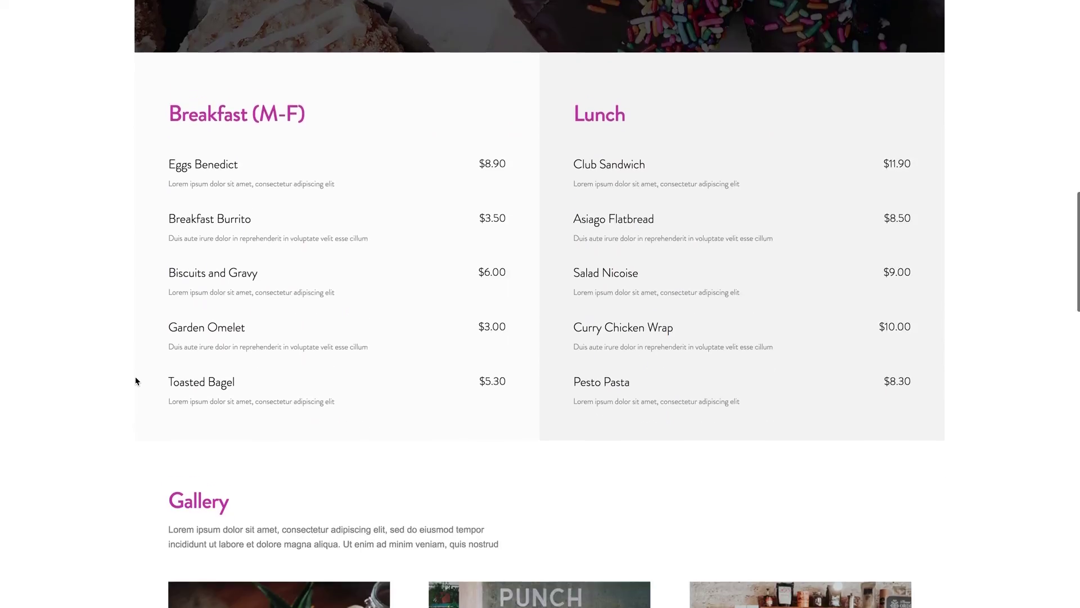